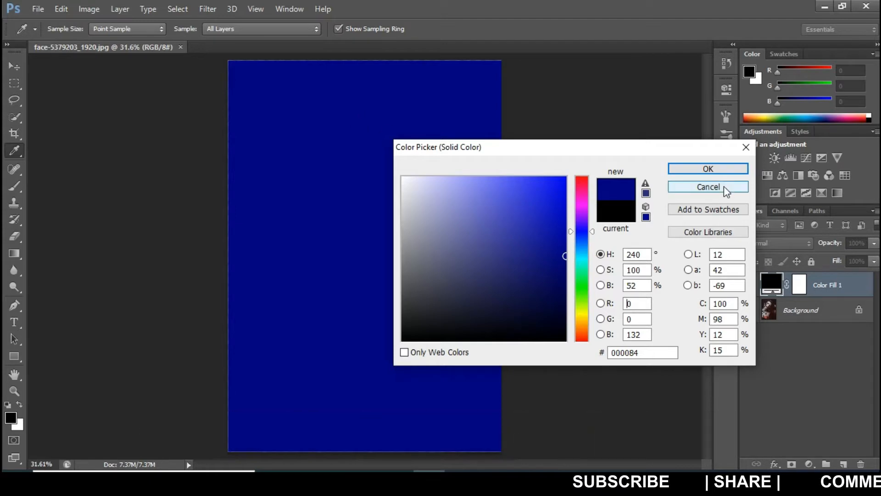
Accept the dark blue 000084 for the solid colour fill and set its layer's blending mode to Exclusion.
click(721, 169)
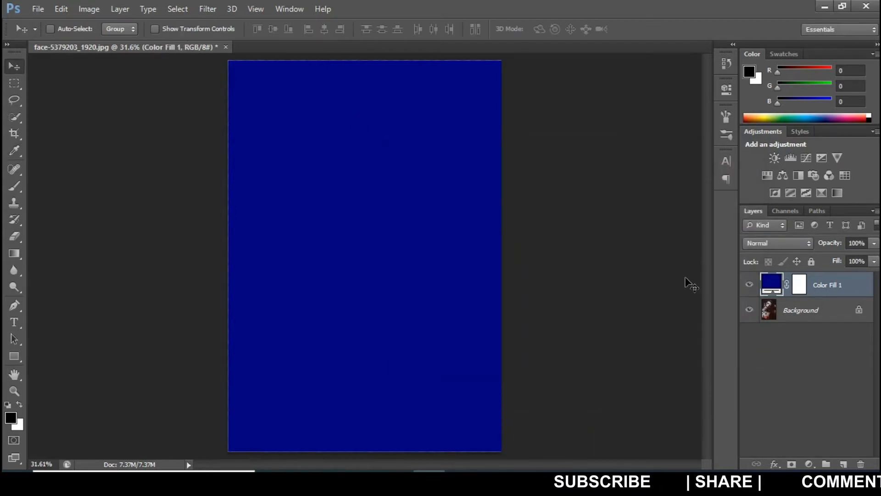
click(783, 243)
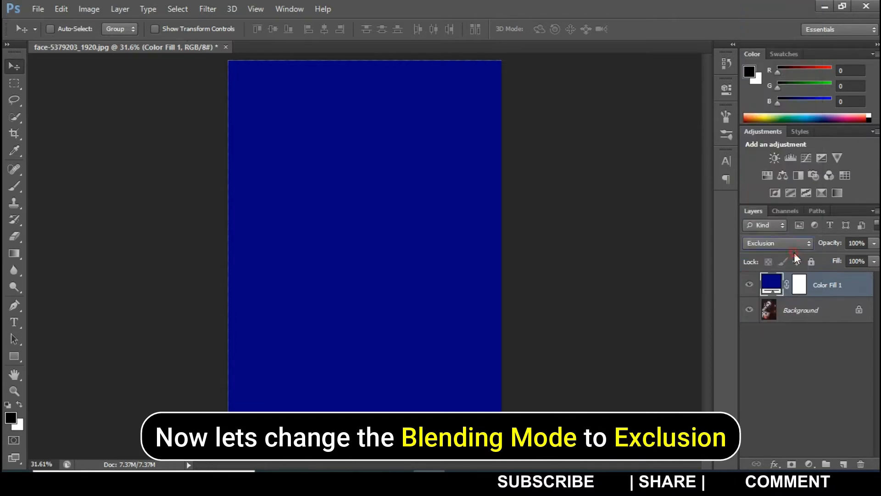
click(796, 254)
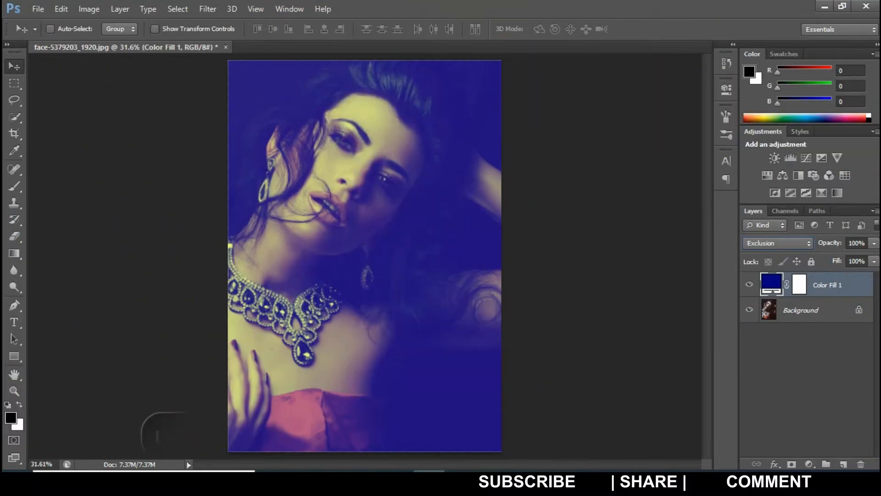
Lower the blue colour fill layer's opacity to 59%.
click(874, 243)
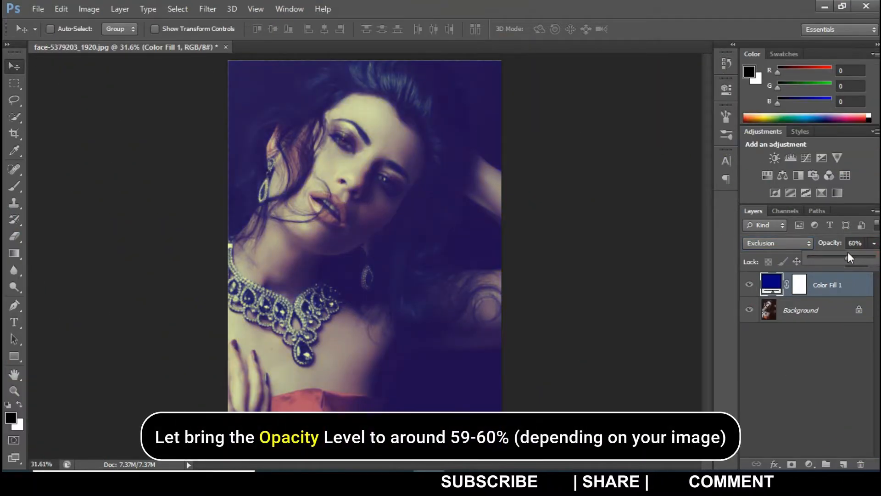
drag(848, 252, 847, 253)
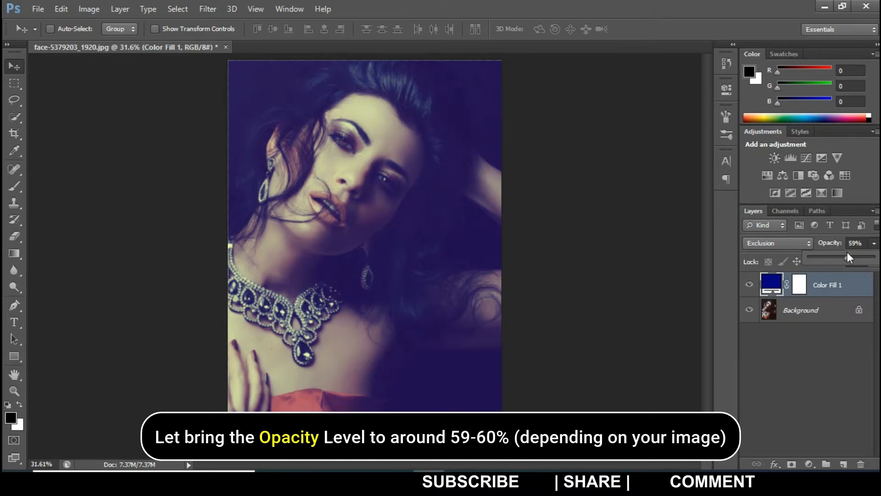
click(590, 273)
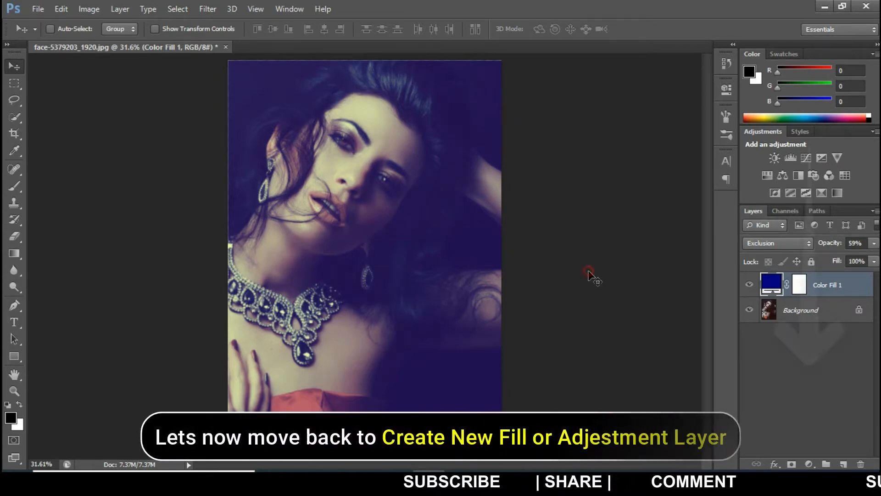
Add a gradient fill layer above the blue fill using the Foreground to Transparent preset.
click(809, 464)
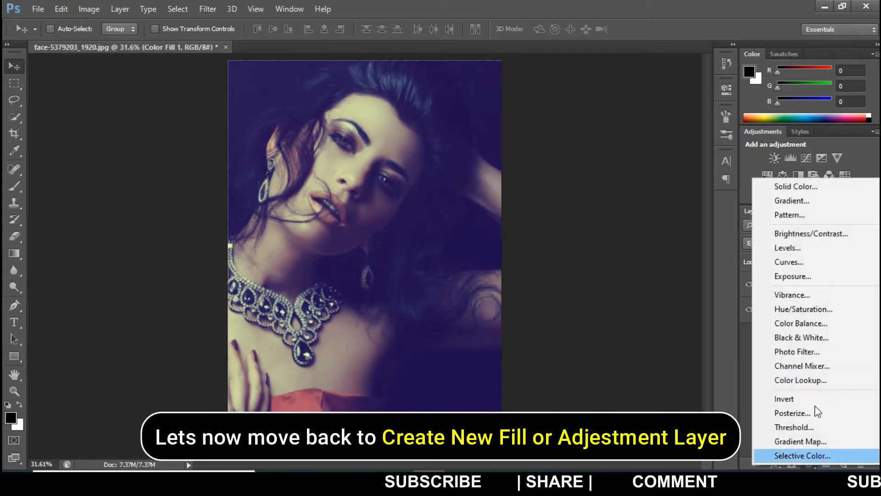
click(829, 202)
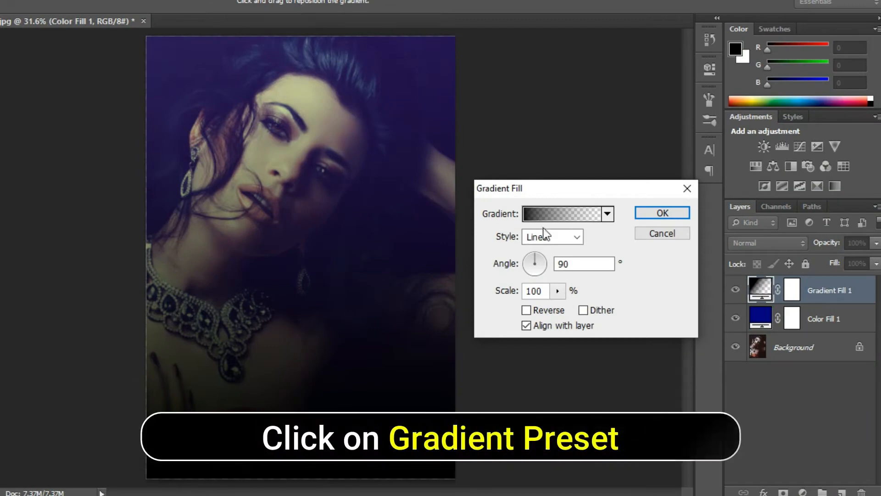
click(588, 213)
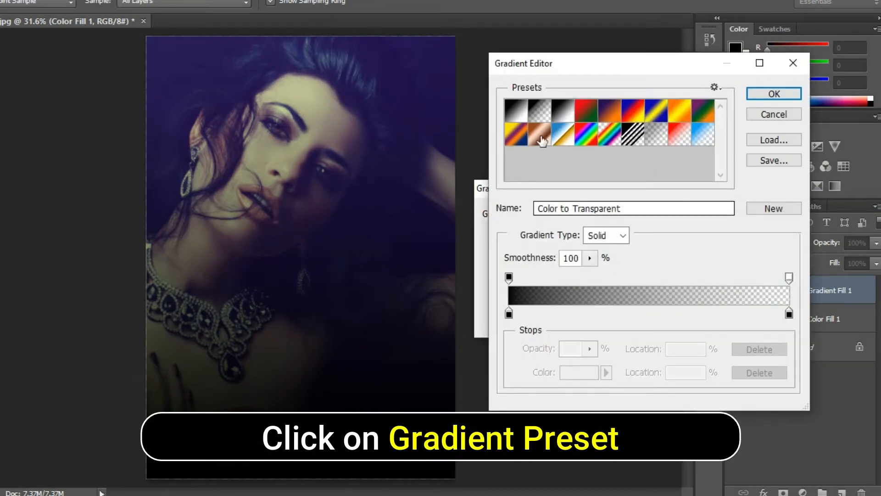
click(539, 115)
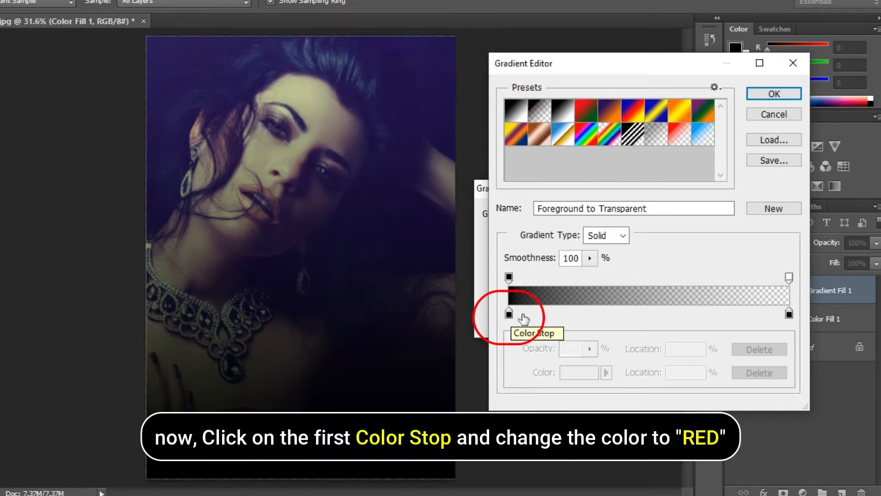
Set the gradient's first colour stop to red (ff0000) and accept the edited gradient.
click(510, 314)
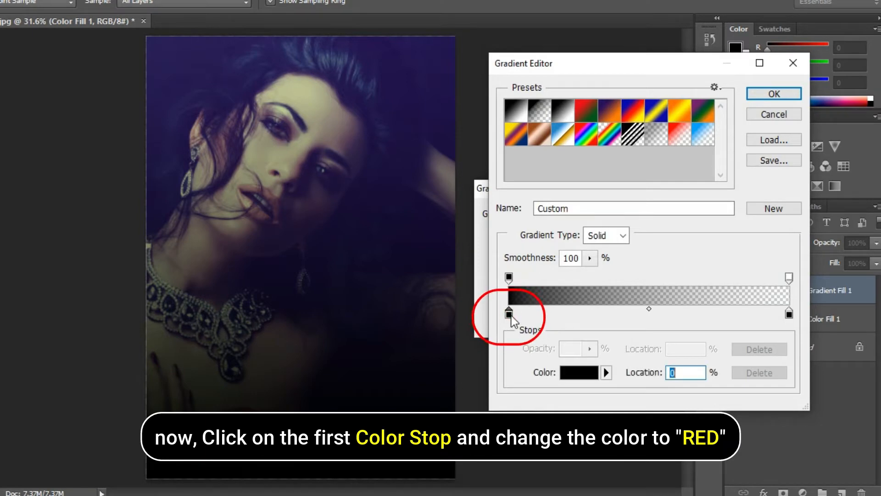
click(583, 377)
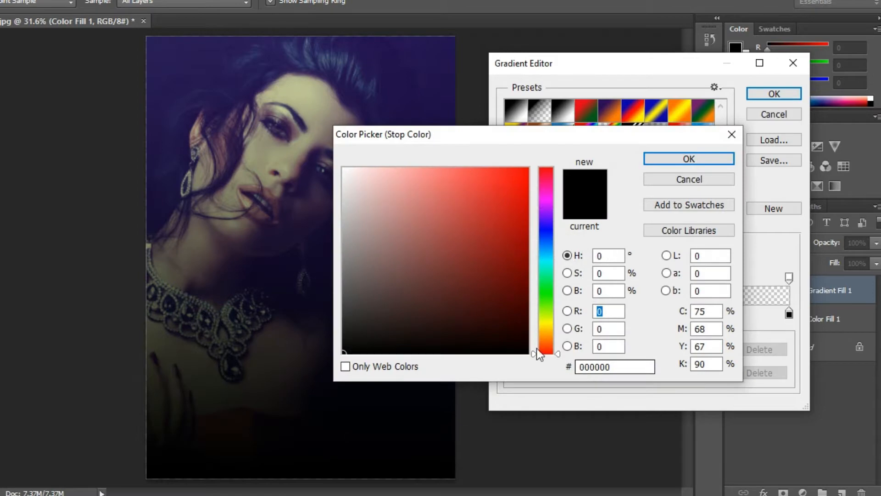
text(255)
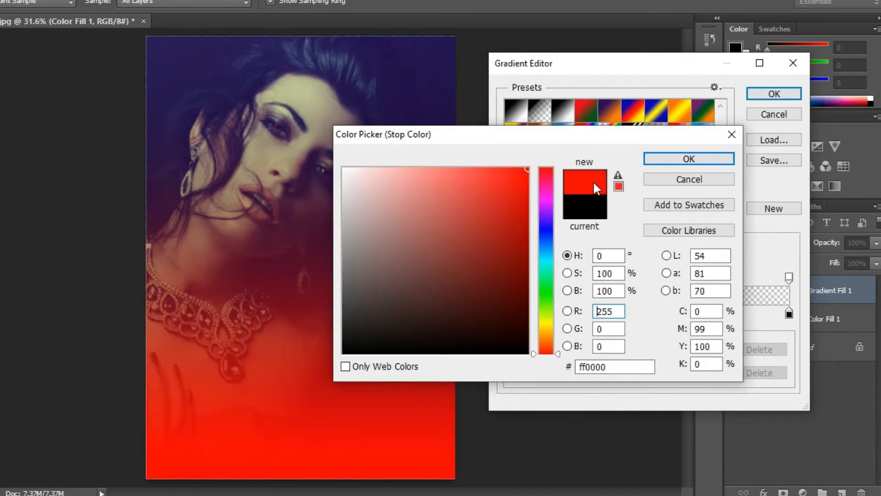
click(684, 161)
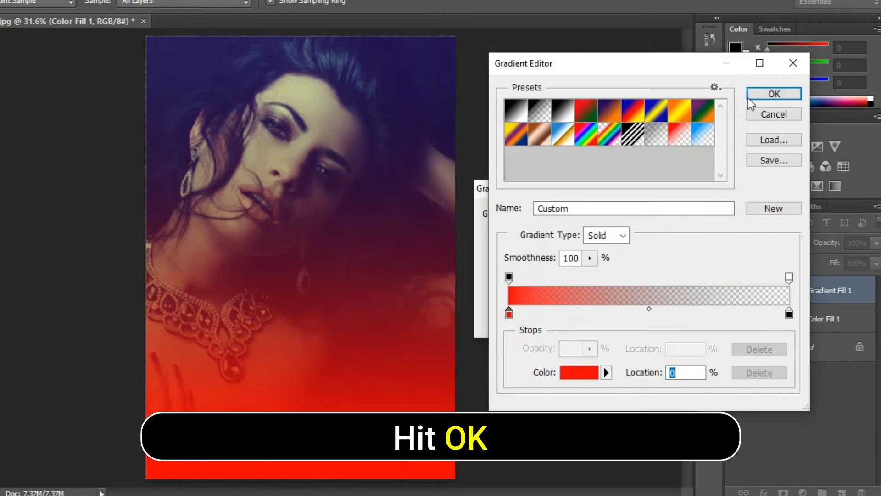
click(760, 95)
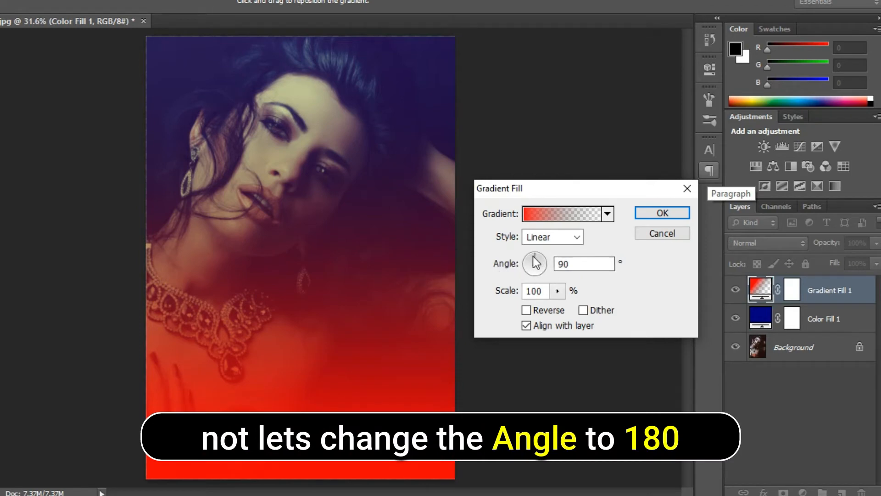
Set the red gradient fill's angle to 180° and its scale to 159%, and apply the fill.
drag(533, 256, 522, 264)
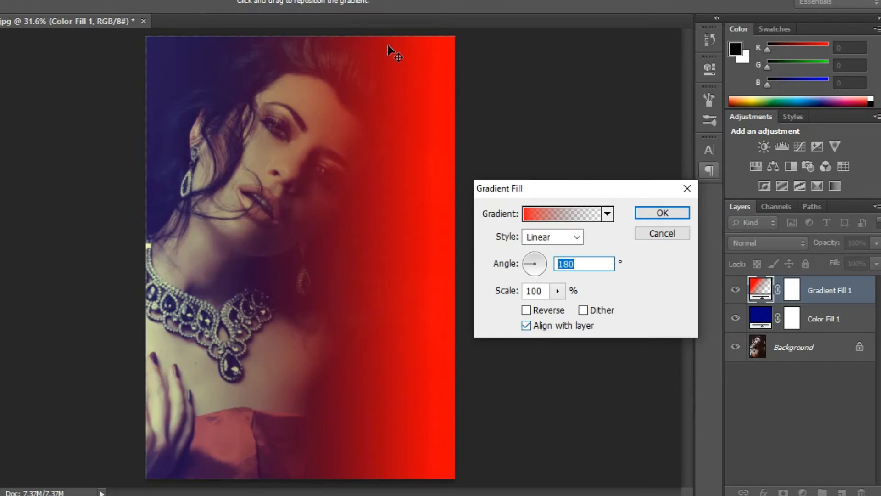
click(561, 293)
drag(558, 307, 562, 308)
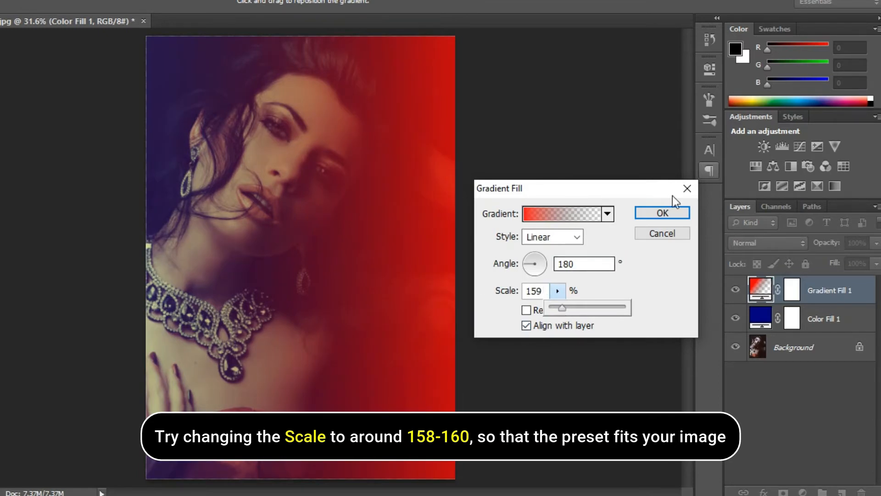
click(673, 291)
click(669, 212)
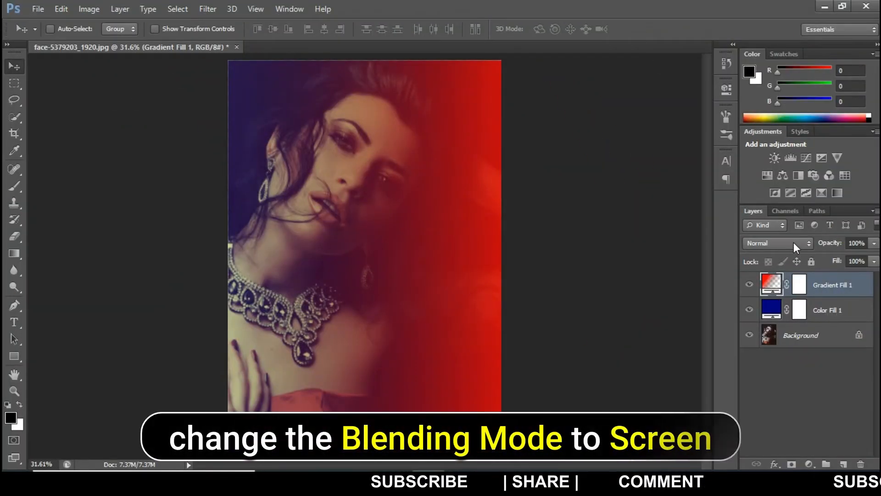
Change the red gradient layer's blending mode to Screen.
click(806, 244)
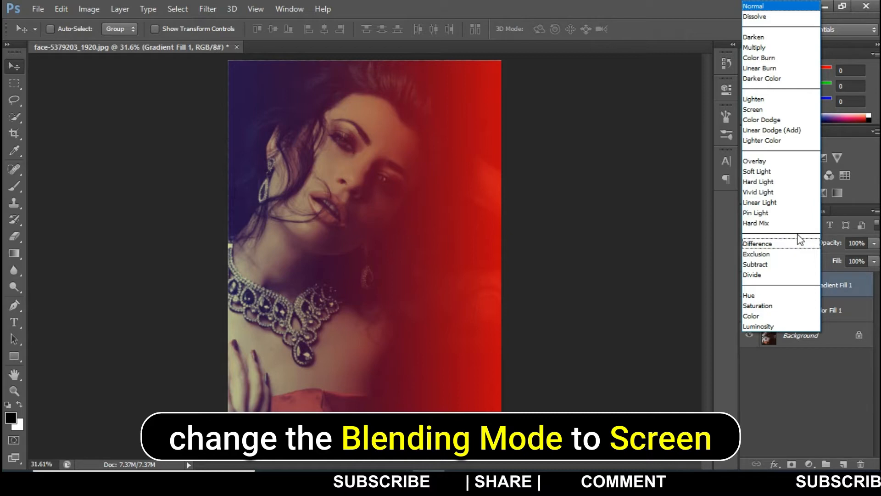
click(769, 110)
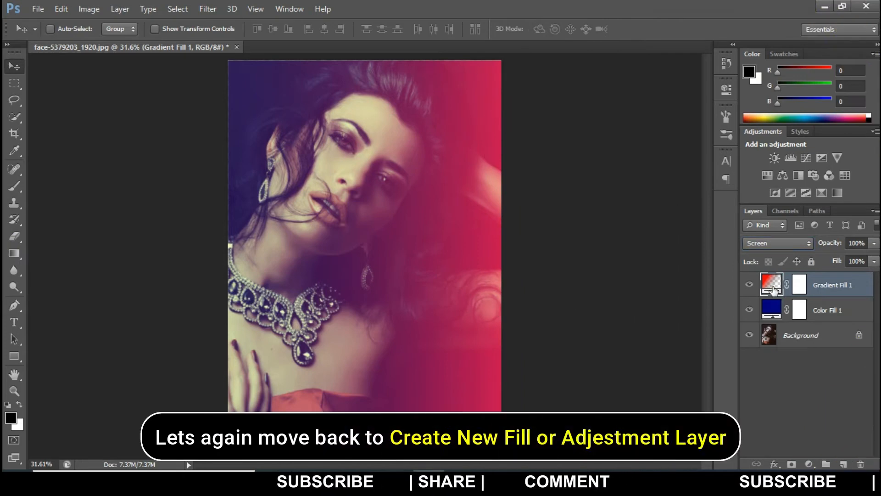
Add a second gradient fill layer on top of the red one, based on the Foreground to Transparent preset.
click(810, 464)
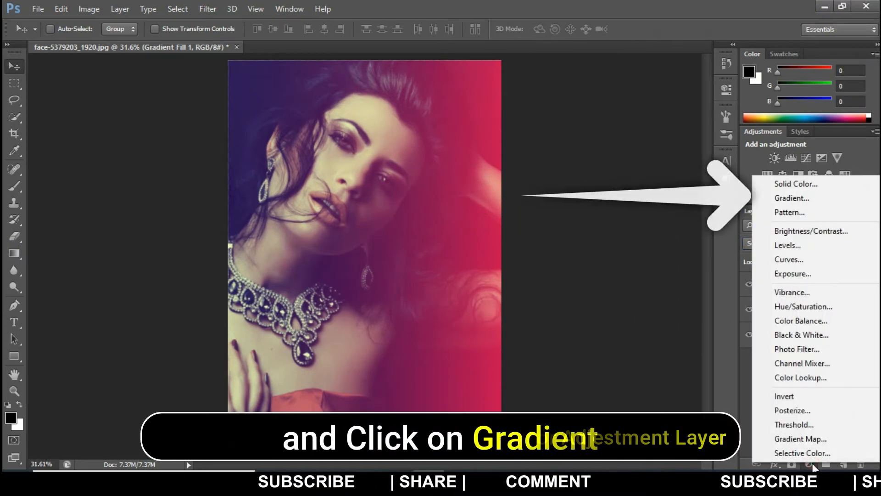
click(798, 199)
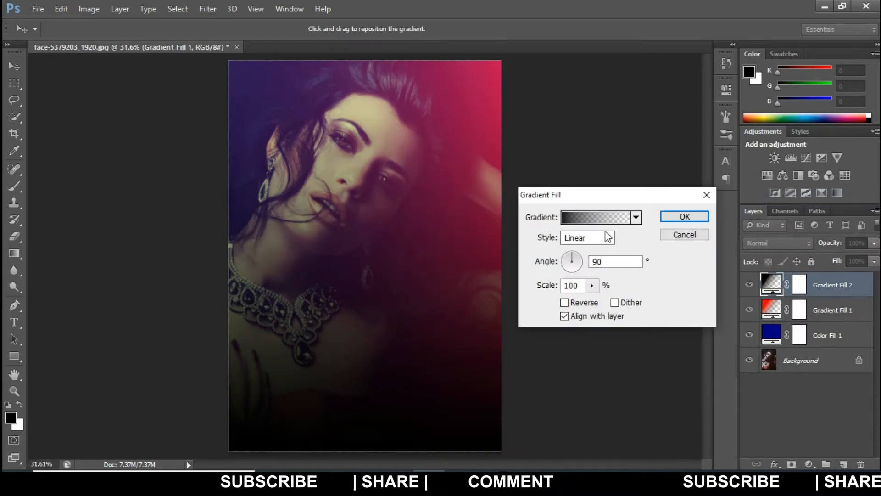
click(597, 217)
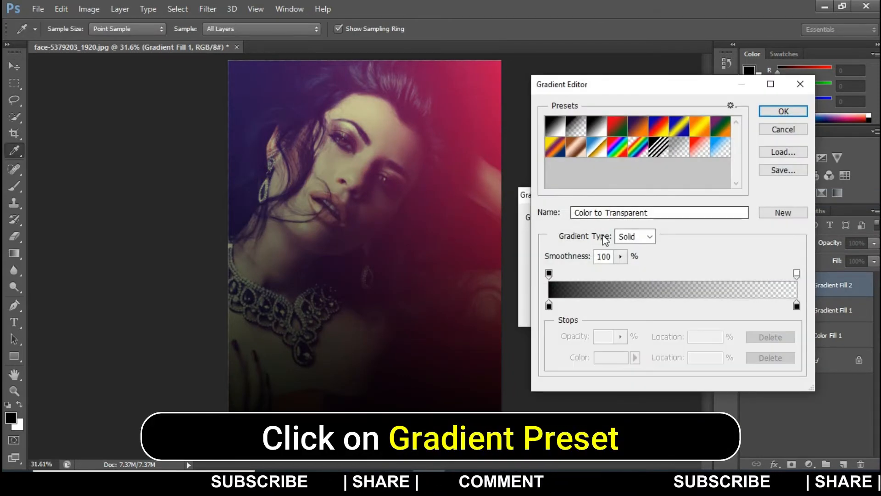
click(572, 133)
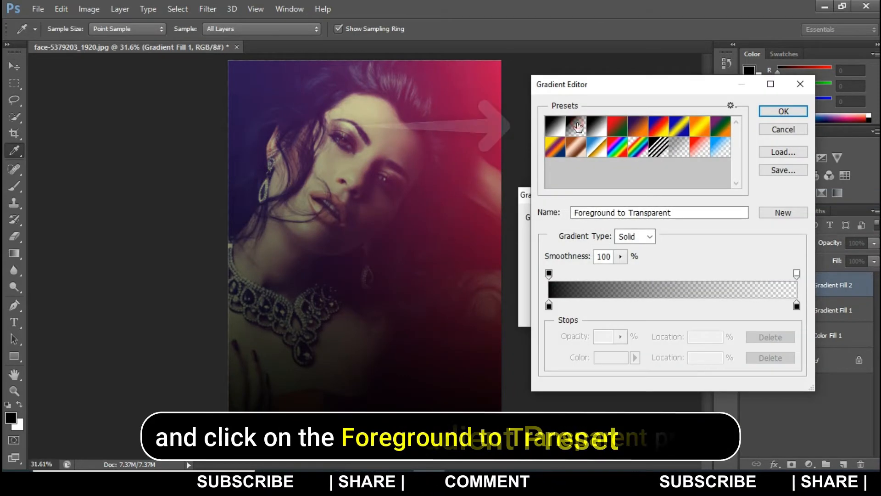
Set the second gradient's first colour stop to bright magenta (e402ff) and accept the edited gradient.
click(549, 306)
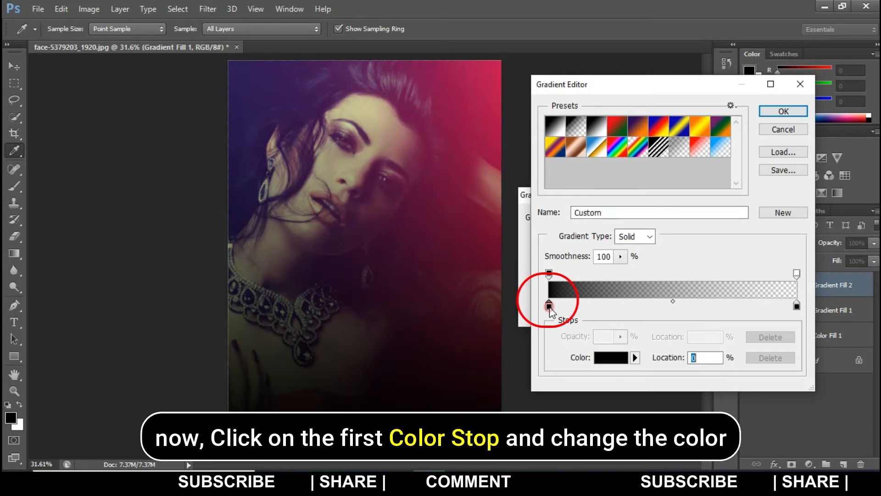
click(618, 361)
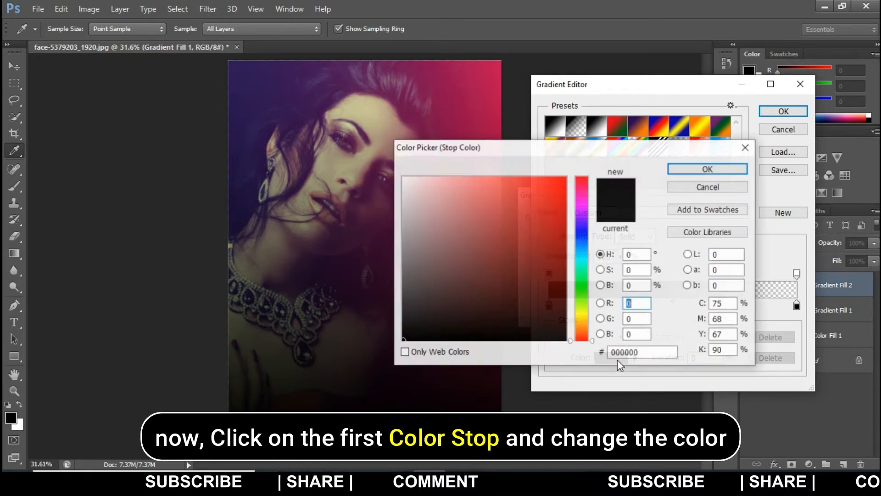
click(583, 207)
drag(550, 203, 567, 191)
drag(593, 205, 594, 207)
click(565, 178)
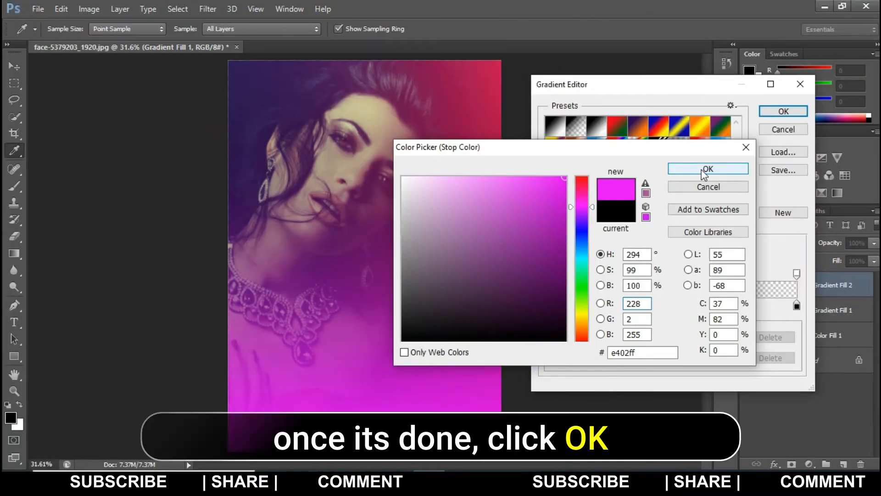
click(703, 171)
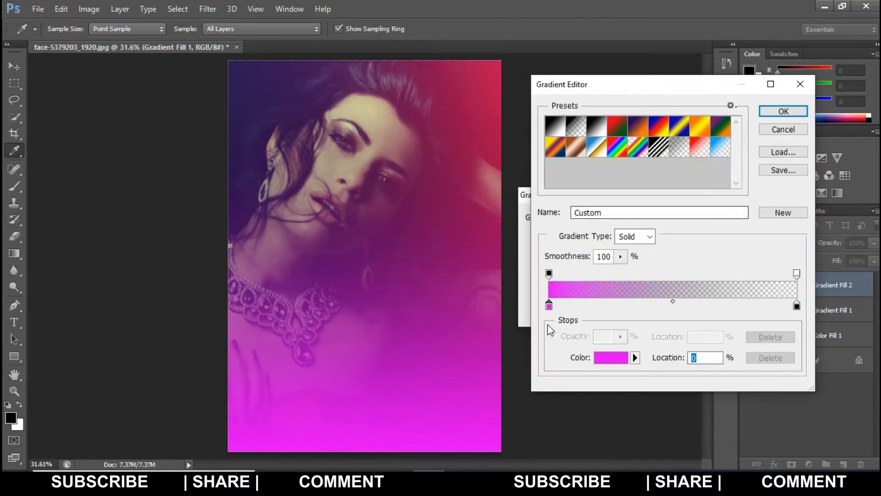
click(798, 114)
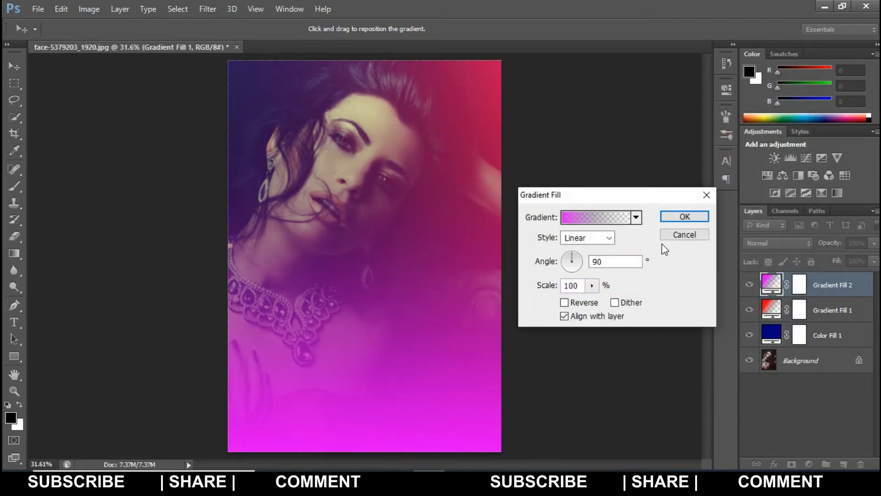
Change the magenta gradient's style to Diamond, reposition its centre to the photo's upper-left corner, and apply the fill.
click(593, 238)
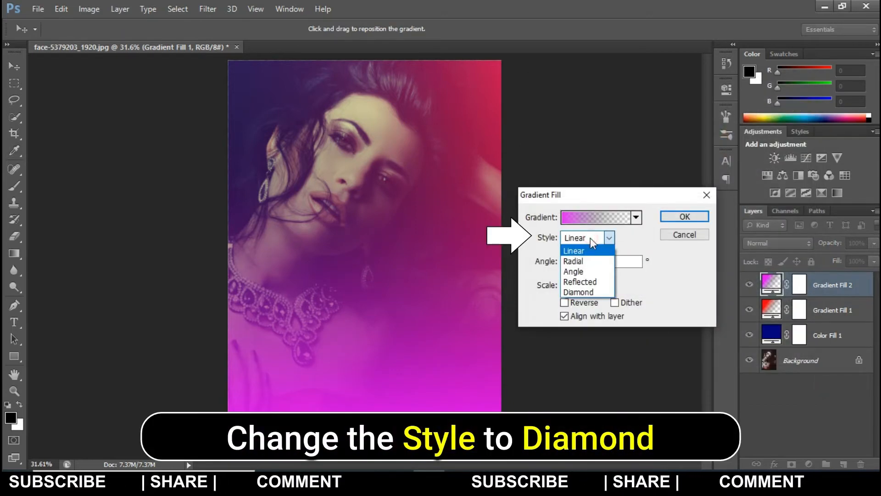
click(592, 292)
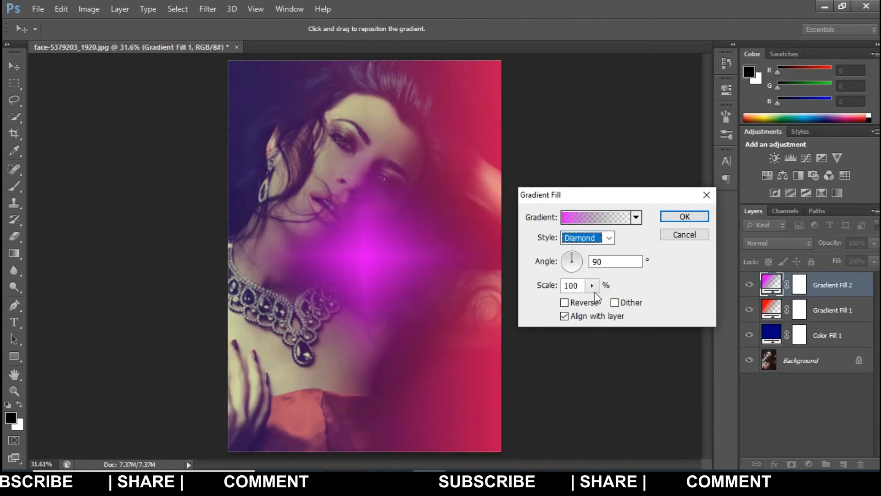
drag(375, 249, 241, 68)
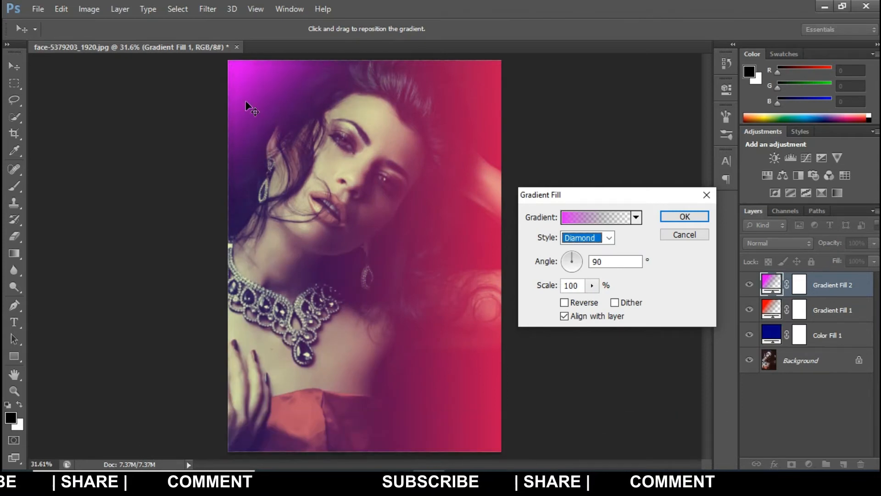
click(683, 218)
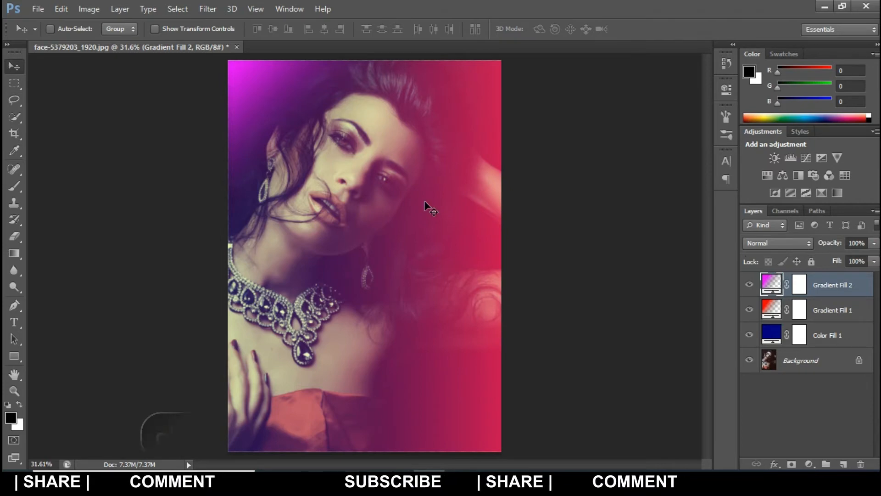
Change the magenta gradient layer's blending mode to Linear Dodge (Add).
click(803, 239)
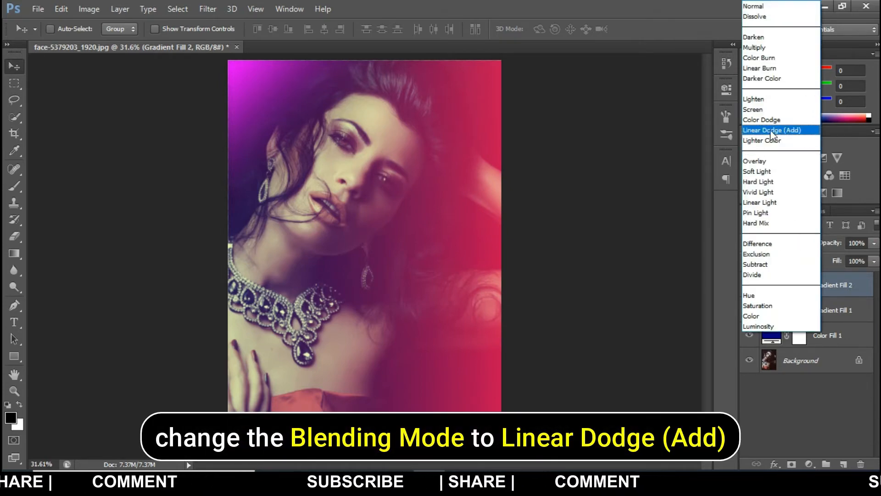
click(807, 133)
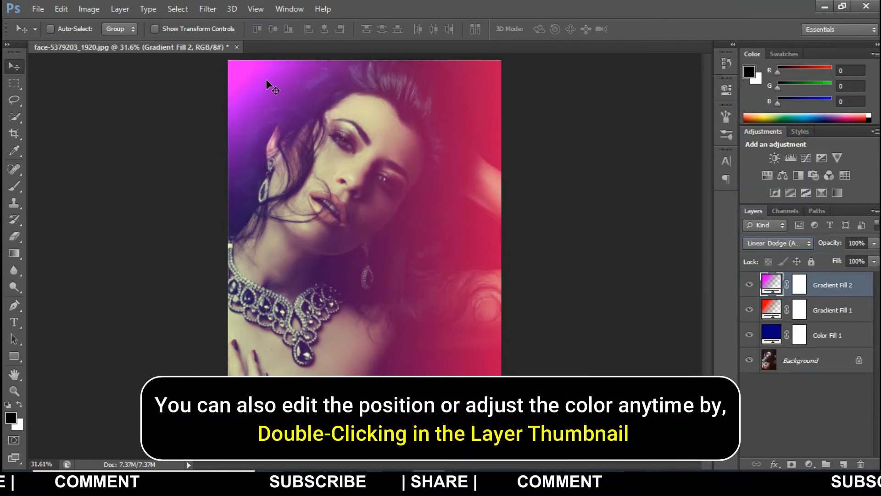
Check the magenta gradient layer's fill settings, accept them as they are, and lower the layer's opacity to 75%.
double_click(775, 289)
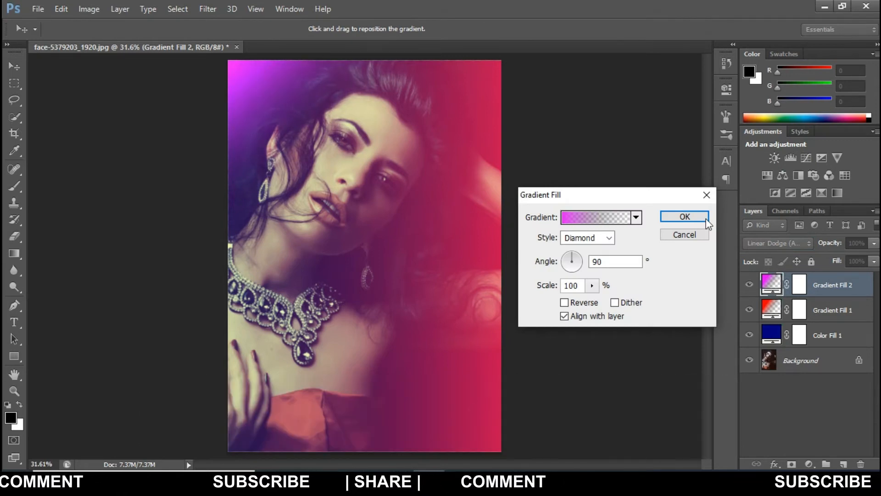
click(707, 221)
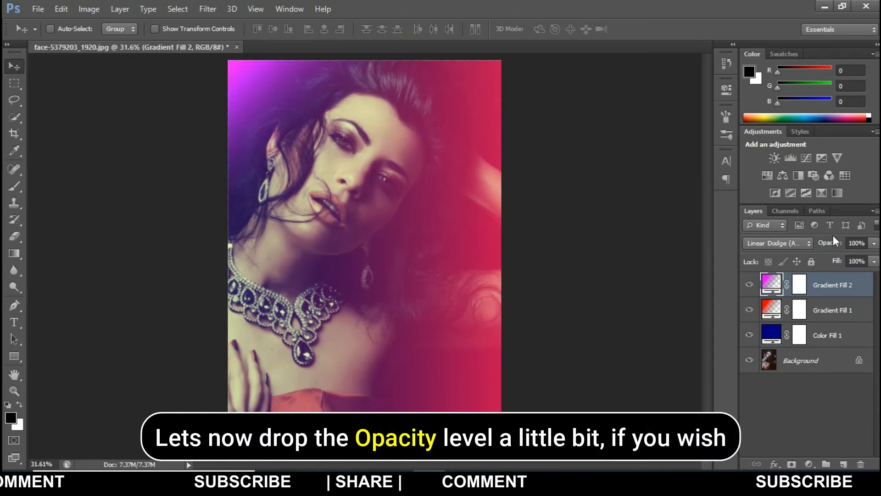
drag(834, 246, 818, 236)
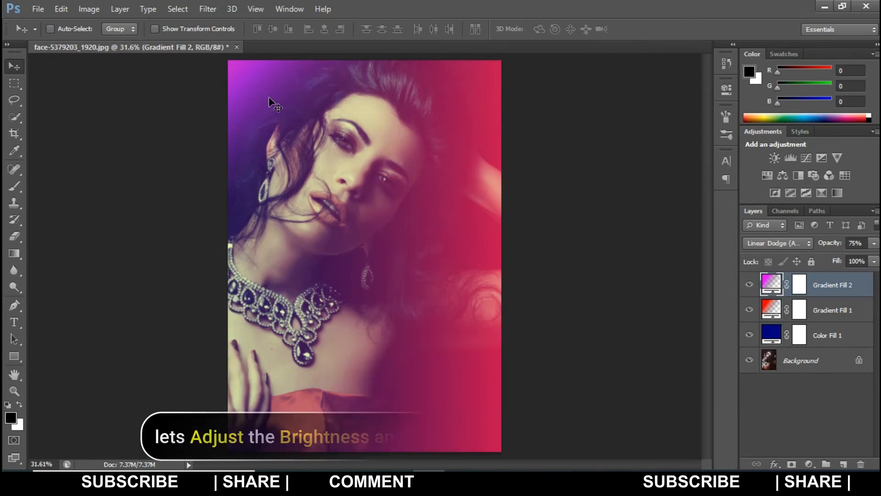
Apply a Brightness/Contrast adjustment to the Background layer with brightness 6 and contrast 2.
click(816, 362)
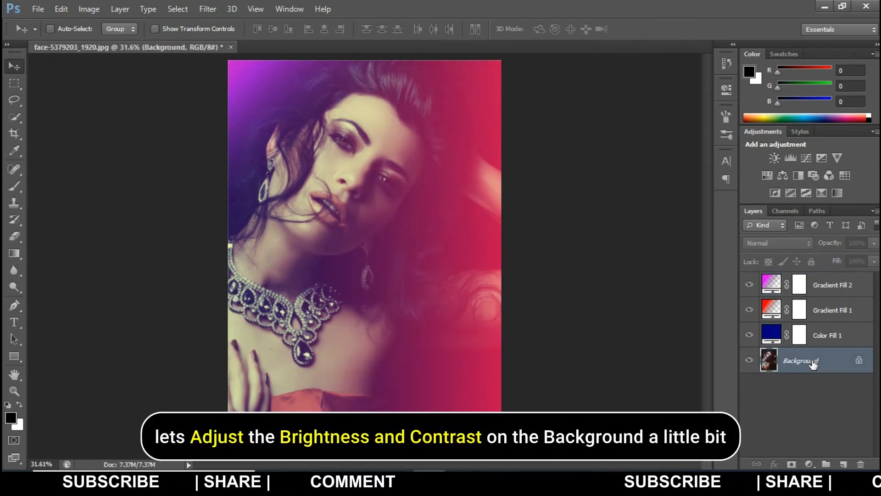
click(93, 13)
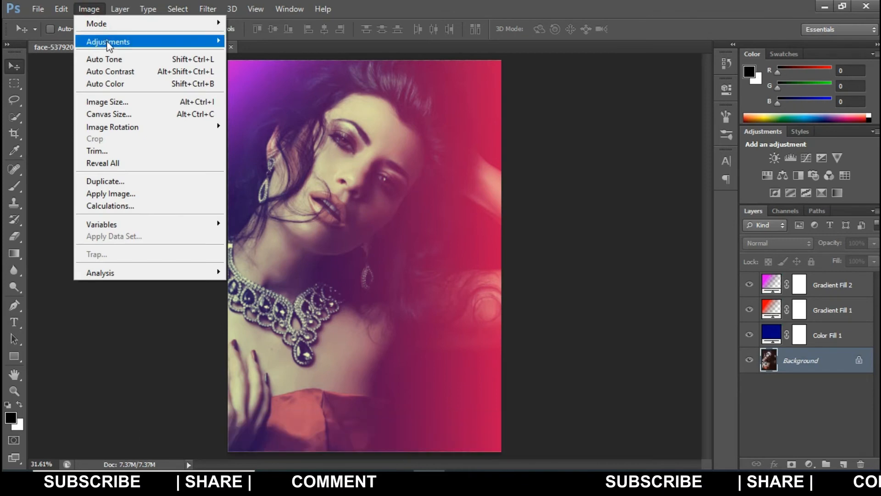
mouse_move(108, 42)
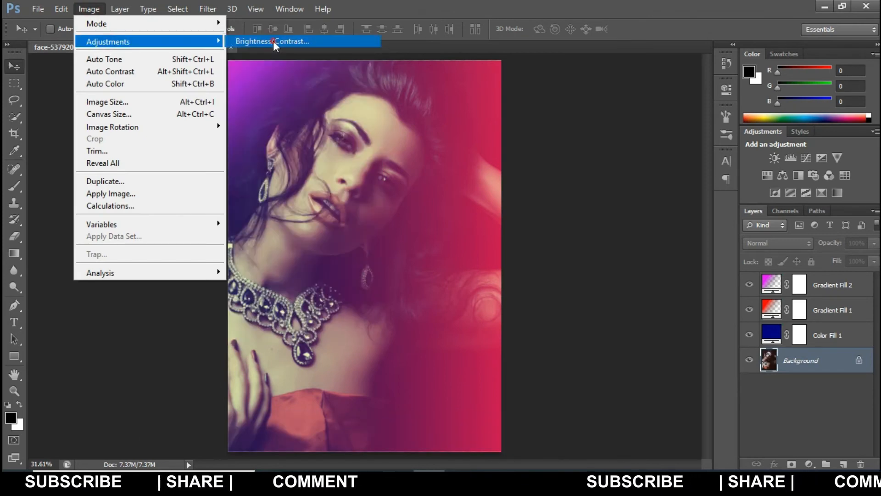
click(273, 41)
drag(444, 128, 627, 176)
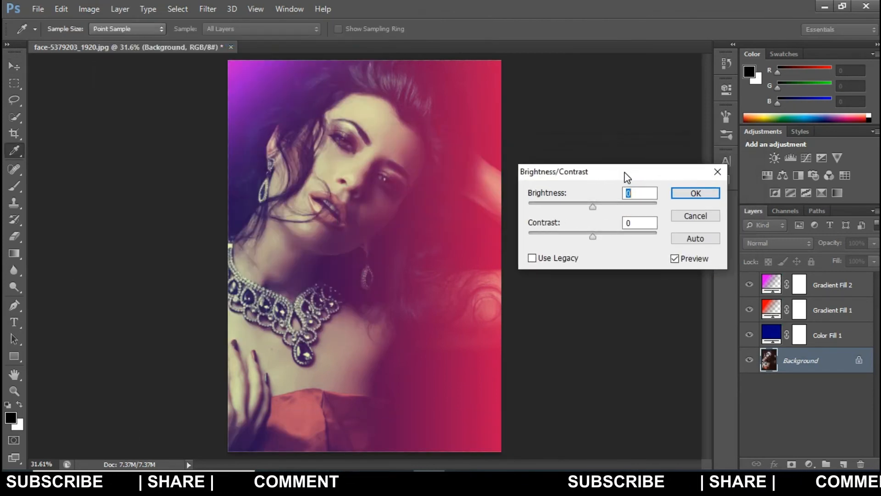
drag(592, 236, 596, 208)
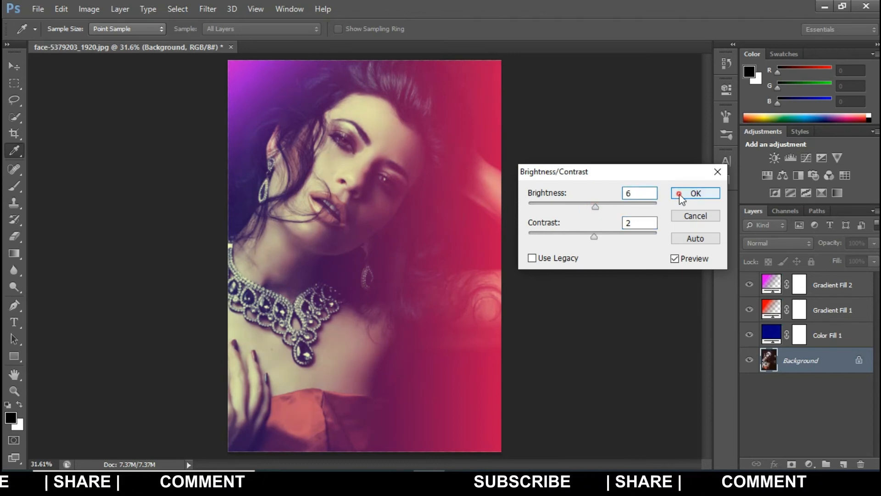
click(696, 193)
key(v)
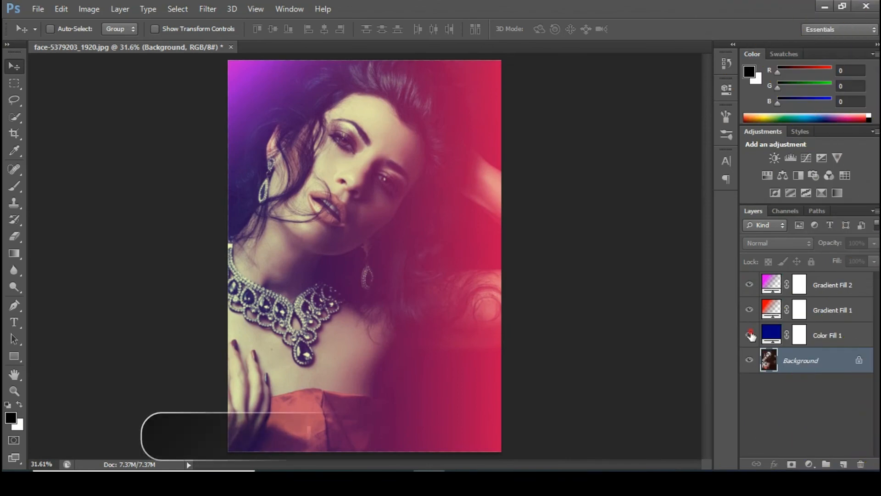
Hide the blue colour fill and red gradient layers, and show both again to compare their effect on the photo.
mouse_move(751, 336)
mouse_down()
mouse_move(744, 288)
mouse_move(755, 331)
mouse_up()
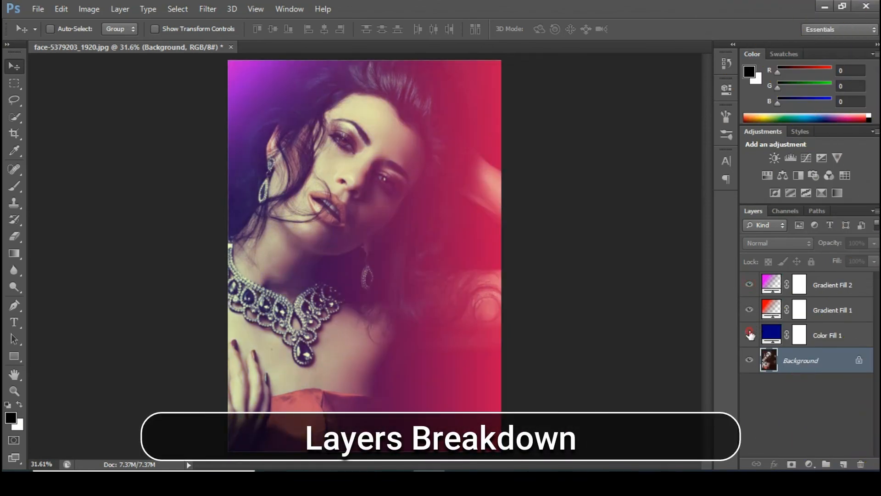
click(750, 335)
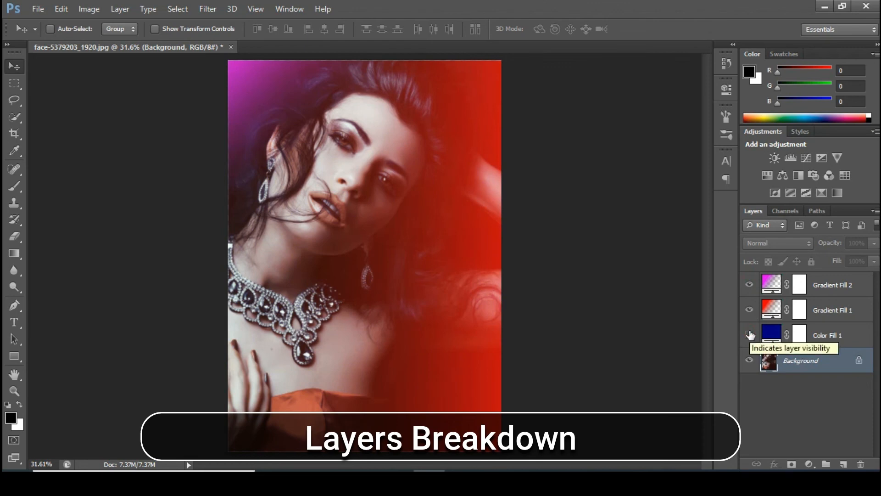
click(749, 310)
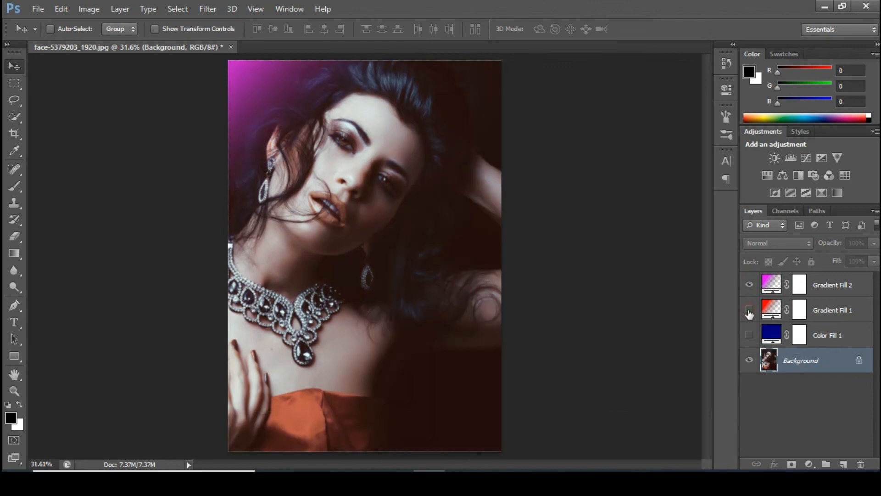
click(751, 334)
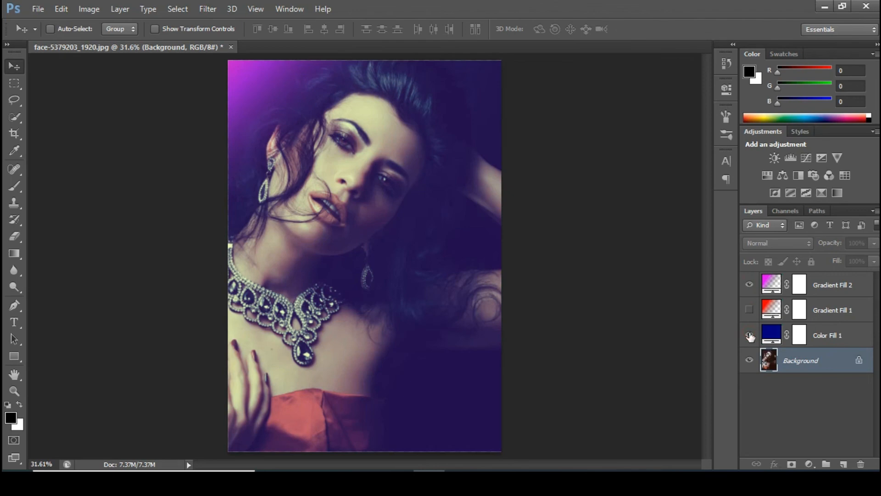
click(750, 311)
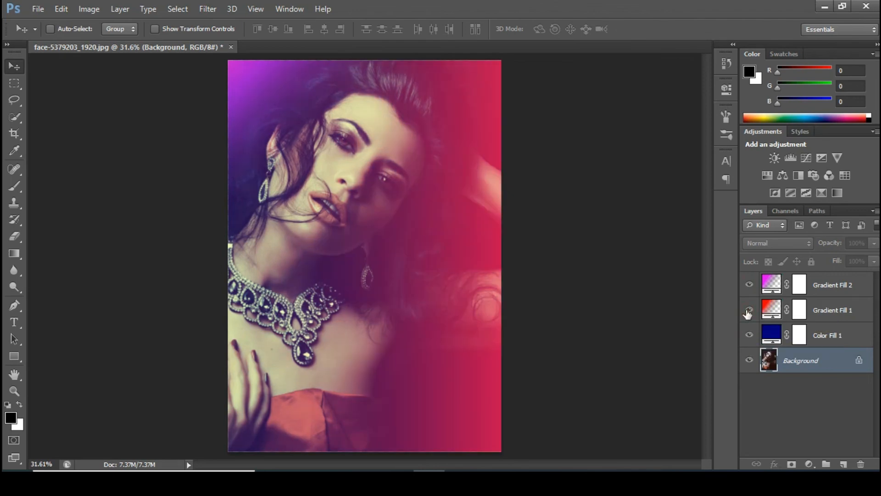